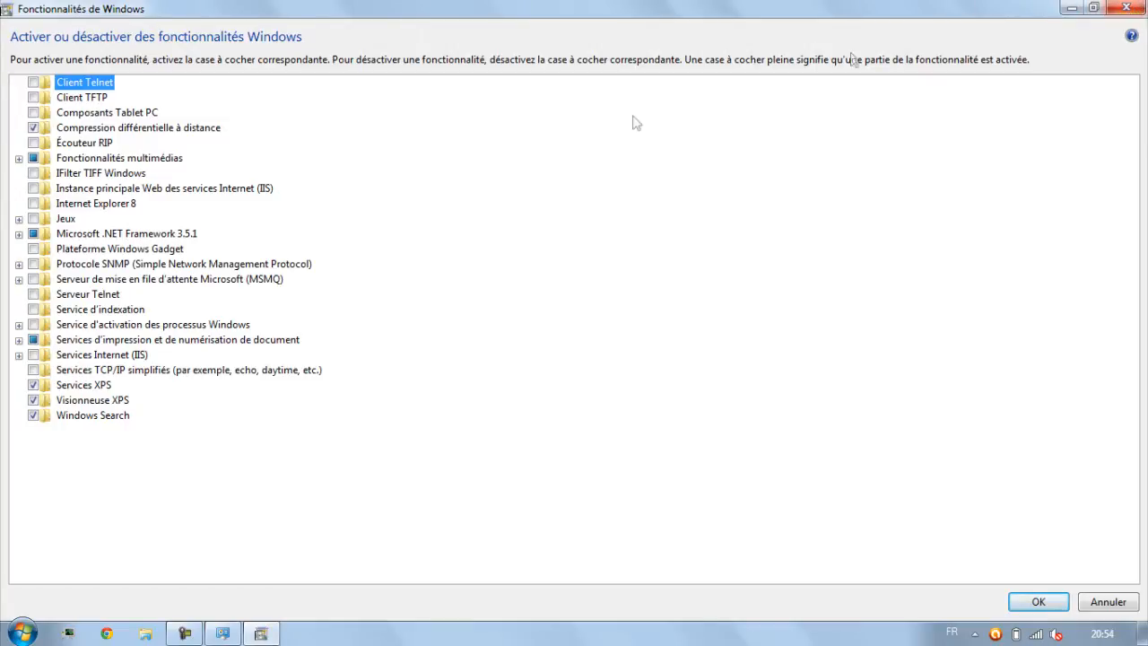
Step: Close the Windows features dialog without changes and the Programmes et fonctionnalités window
click(1127, 8)
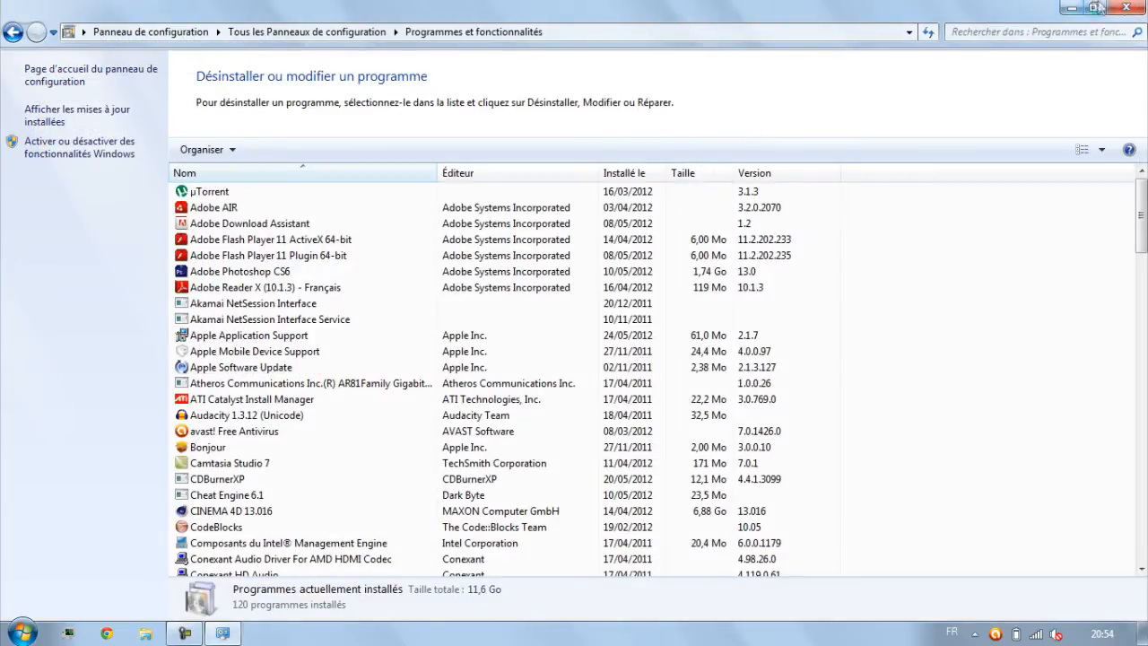
click(1126, 7)
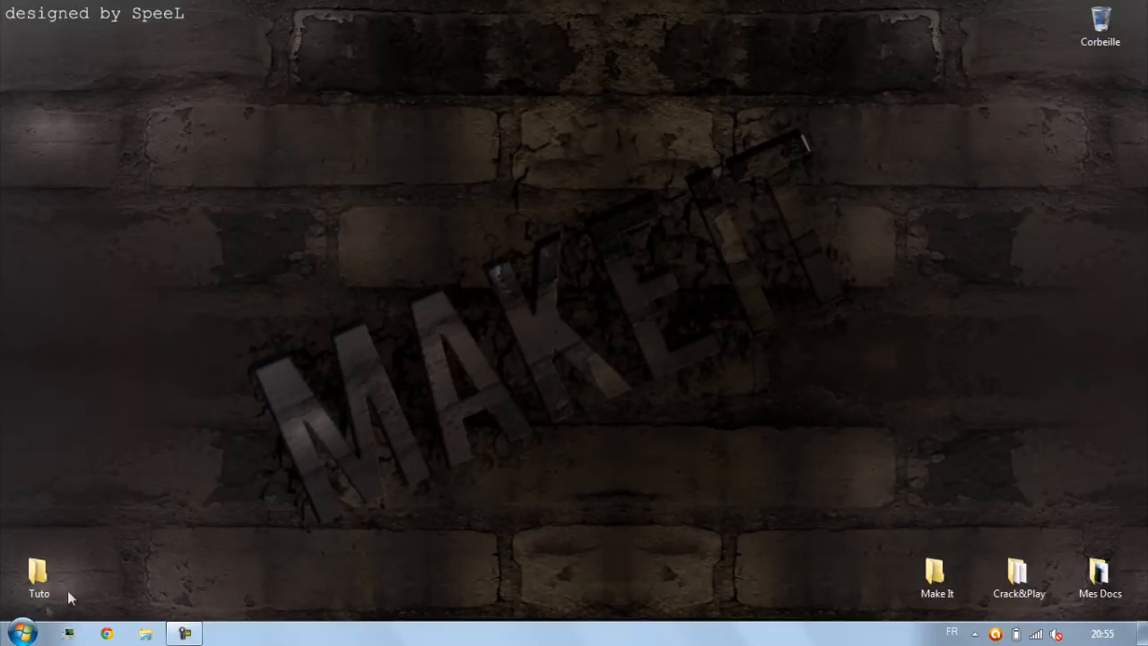
Step: Search for cmd and open the Command Prompt as administrator
click(23, 633)
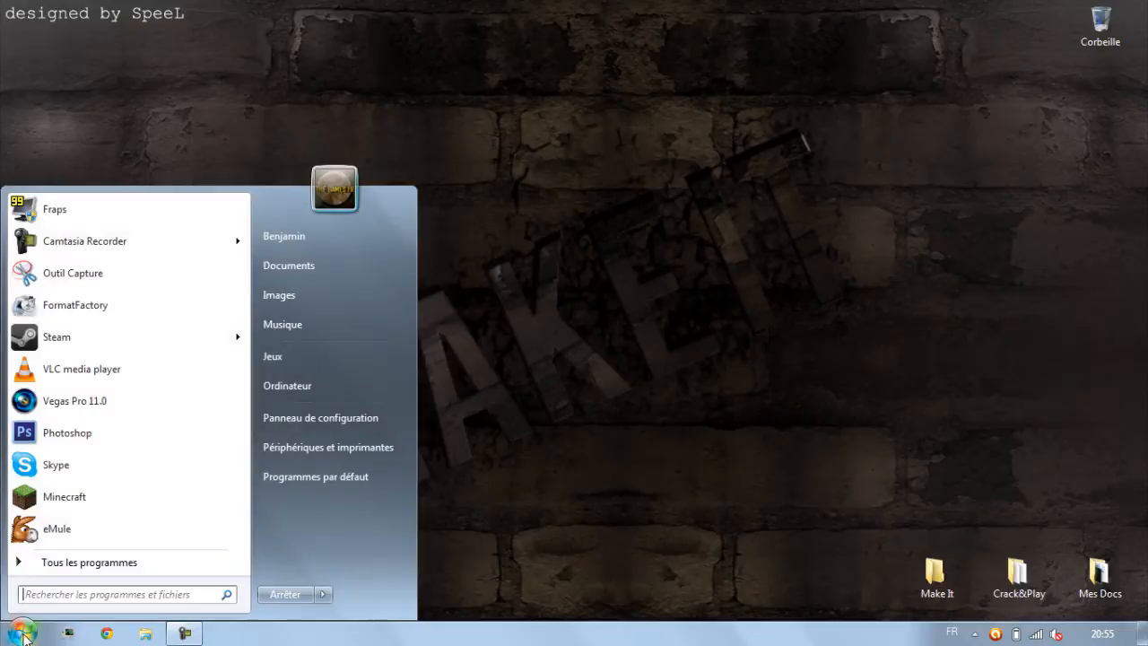
click(43, 595)
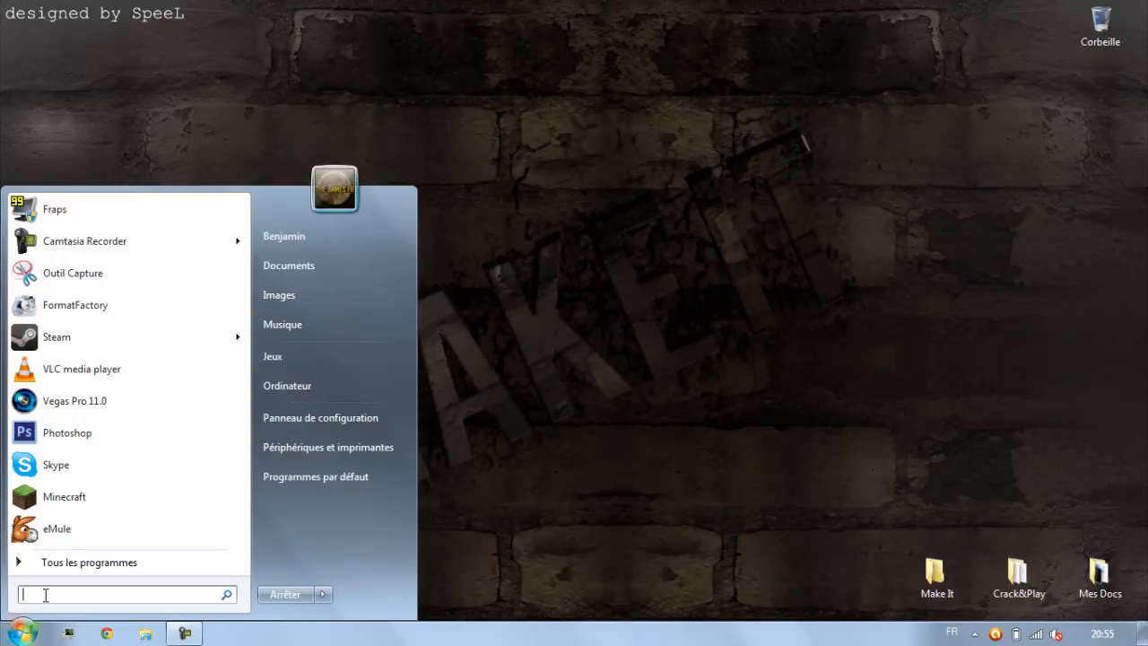
text(cmd)
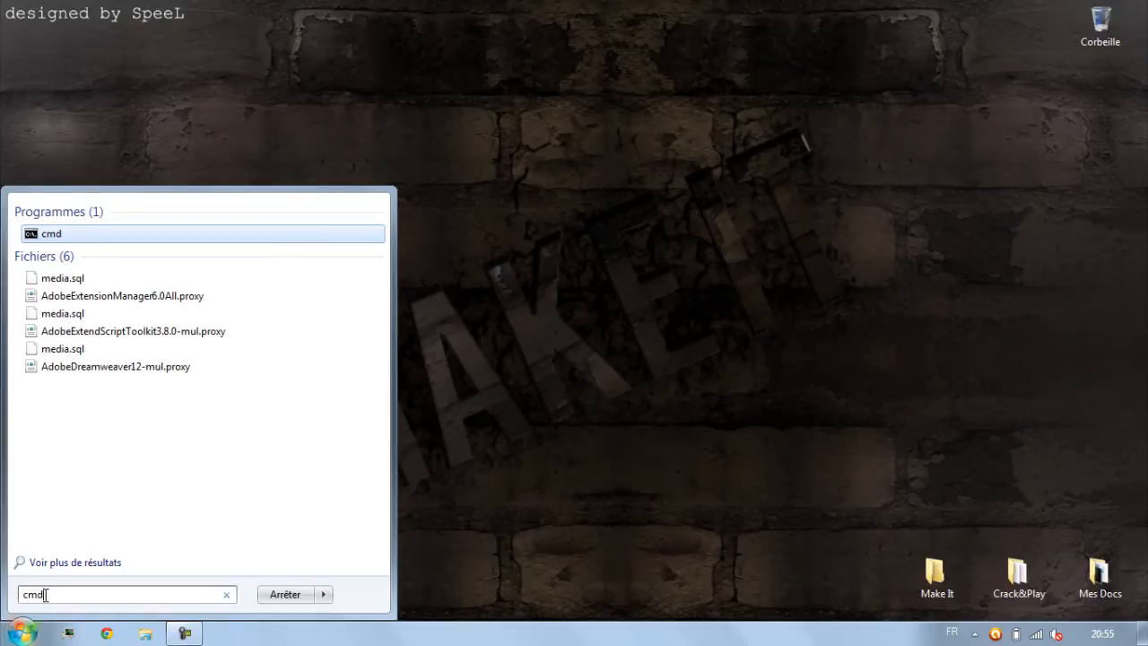
right_click(52, 233)
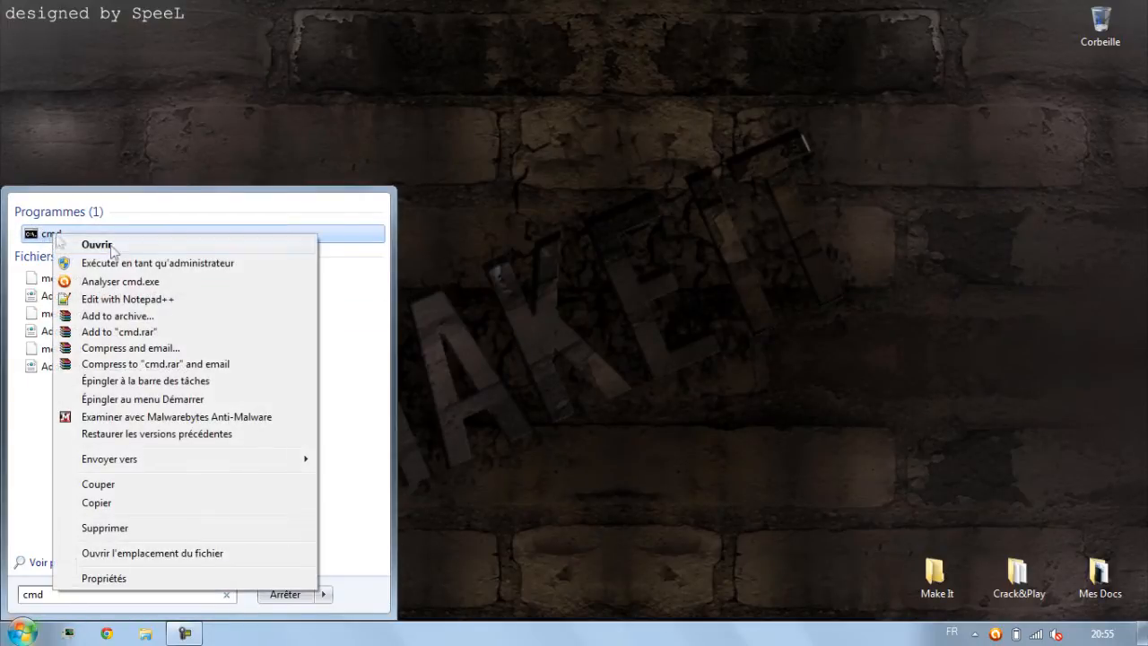
click(199, 263)
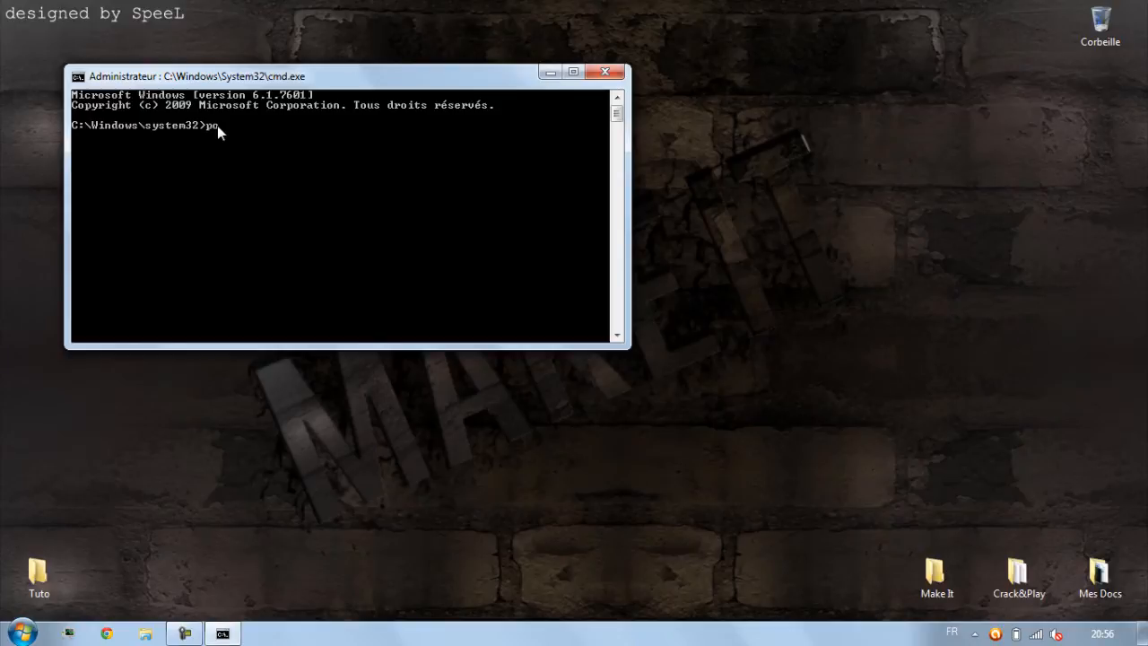
Step: Disable hibernation by running powercfg -h off, and close the Command Prompt
text(fg)
text(-h off)
key(Return)
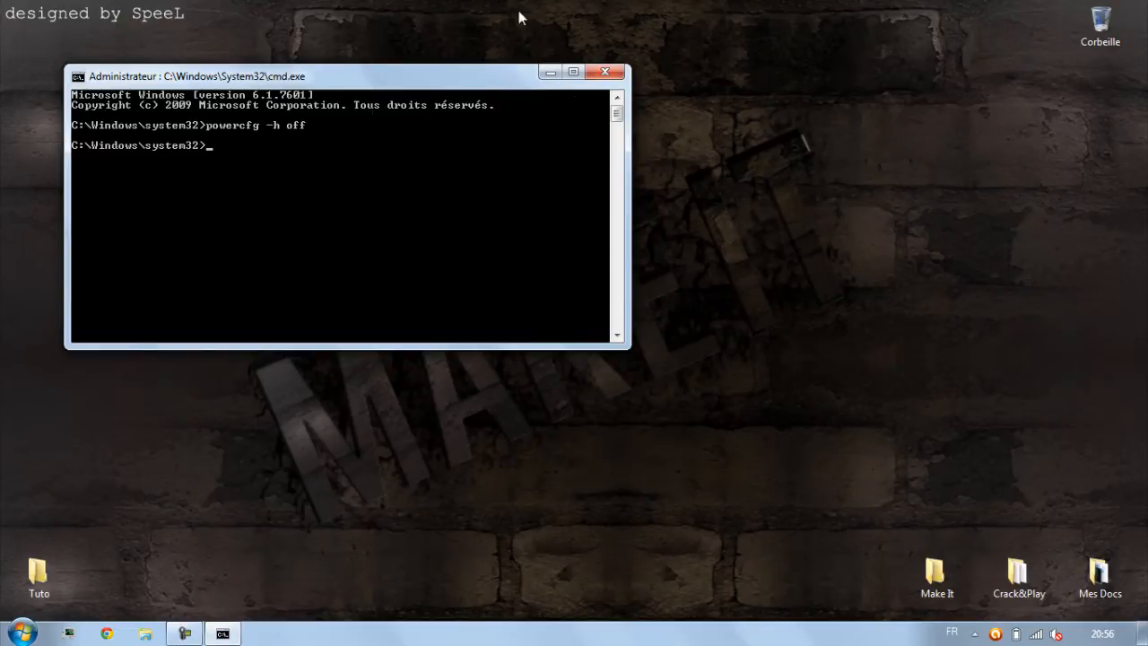
click(604, 71)
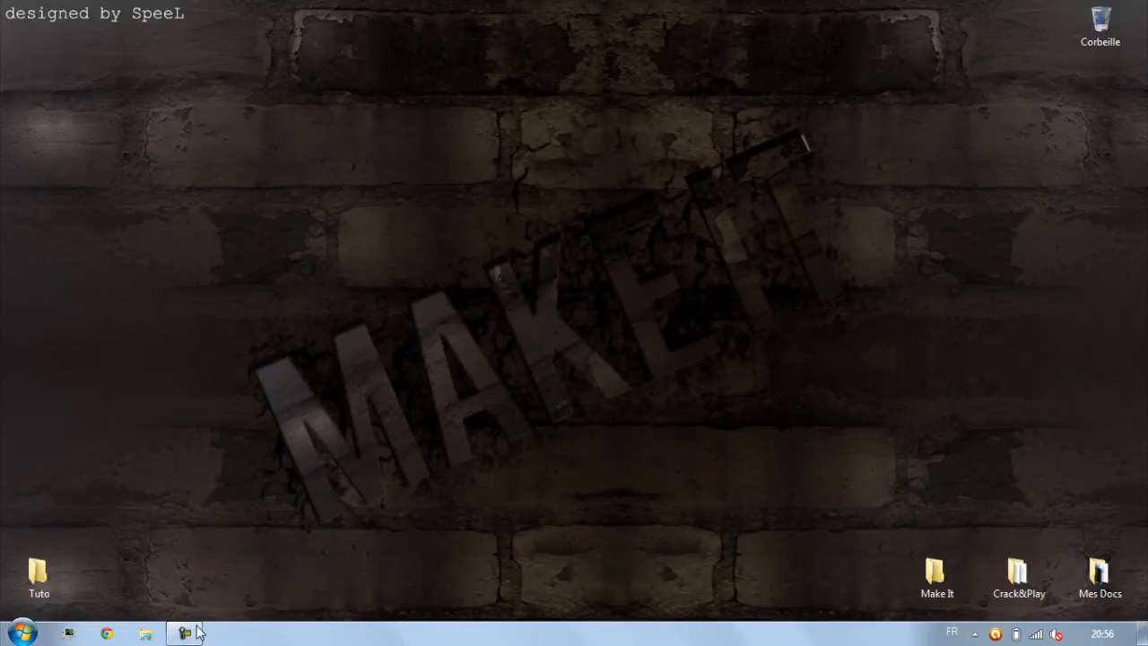
Step: View the window borders of a maximised Bibliothèques folder window and close it
click(146, 633)
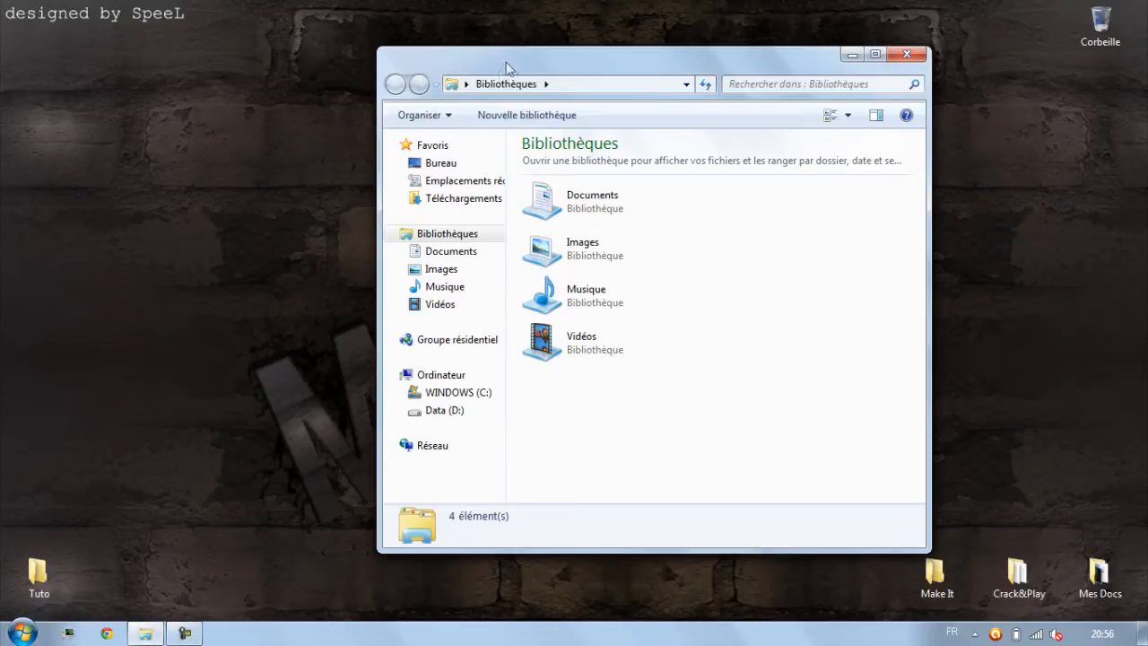
drag(512, 66, 439, 0)
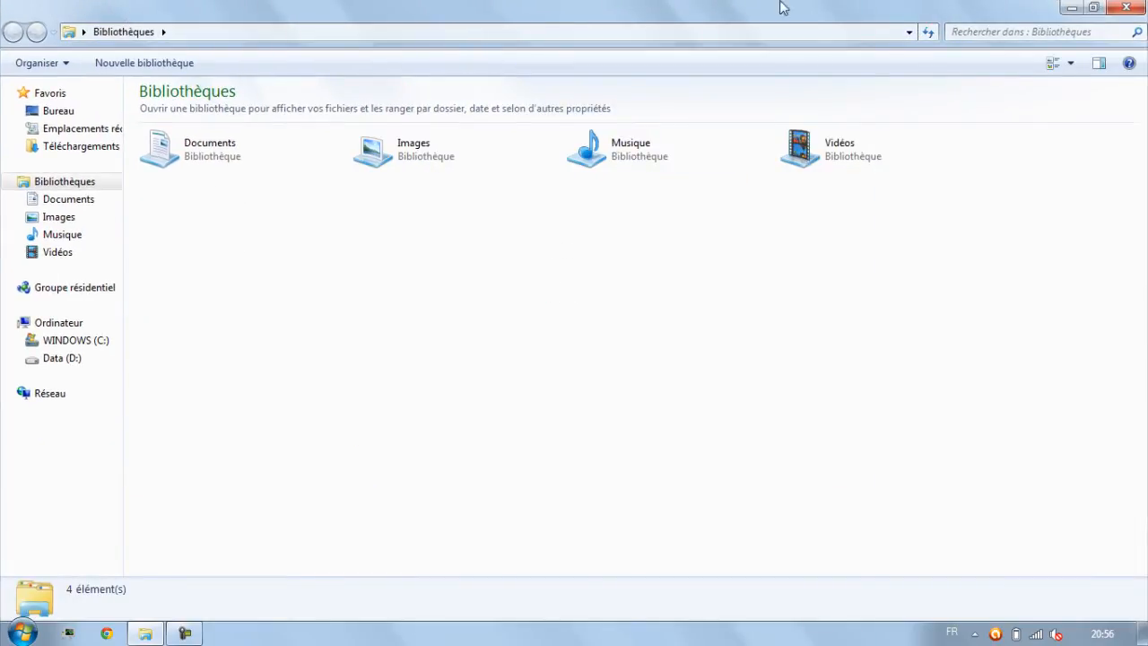
click(1121, 8)
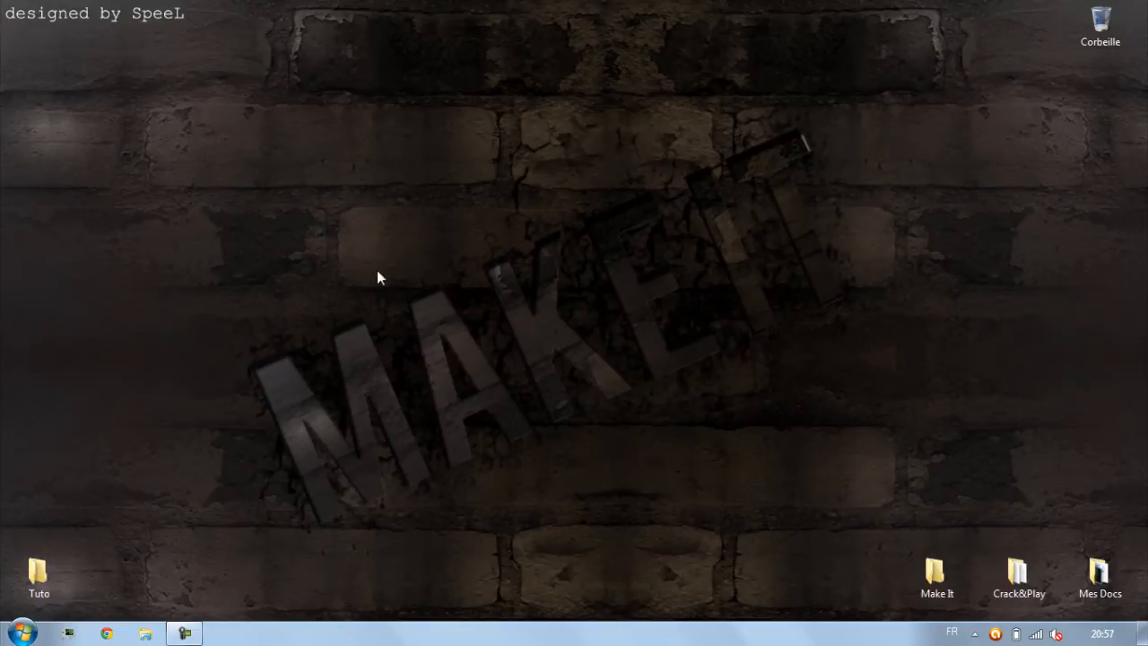
Step: Open the window colour and appearance settings in the Control Panel's Personnalisation section
click(22, 633)
click(319, 420)
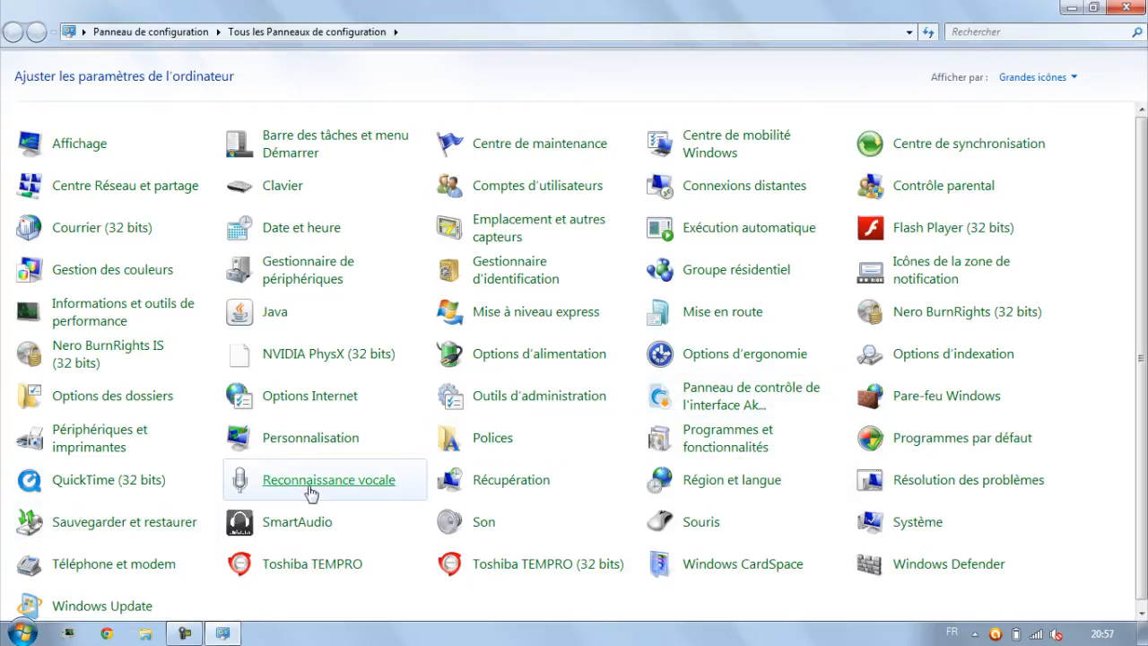
click(320, 443)
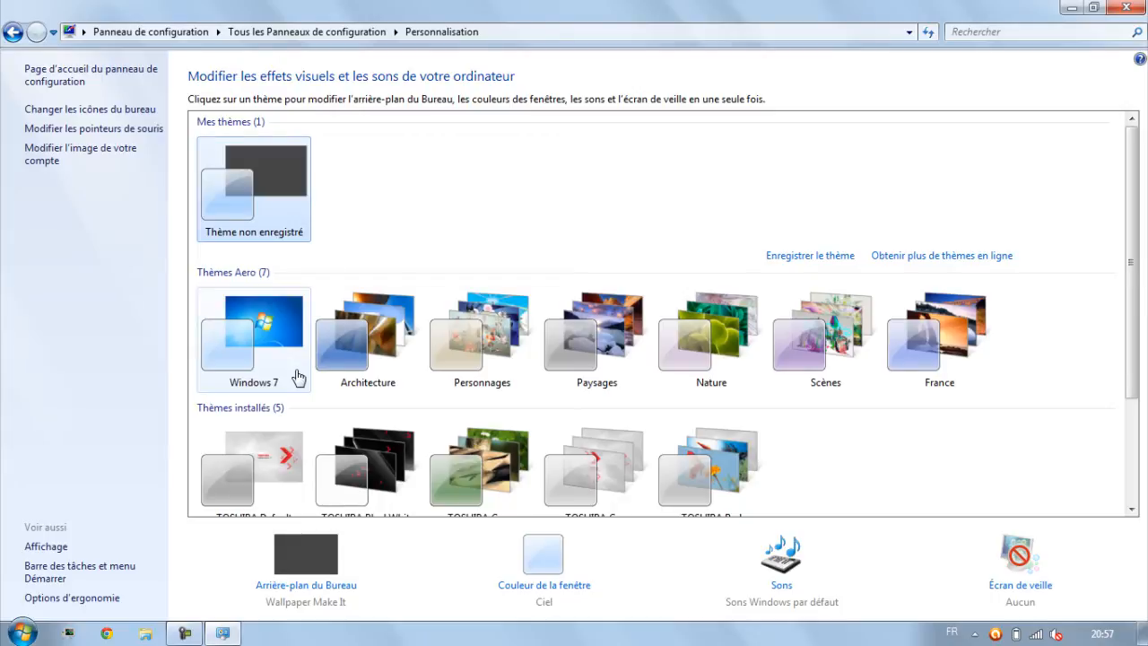
click(539, 587)
Step: Enable window transparency to preview its effect, and disable it again
click(331, 271)
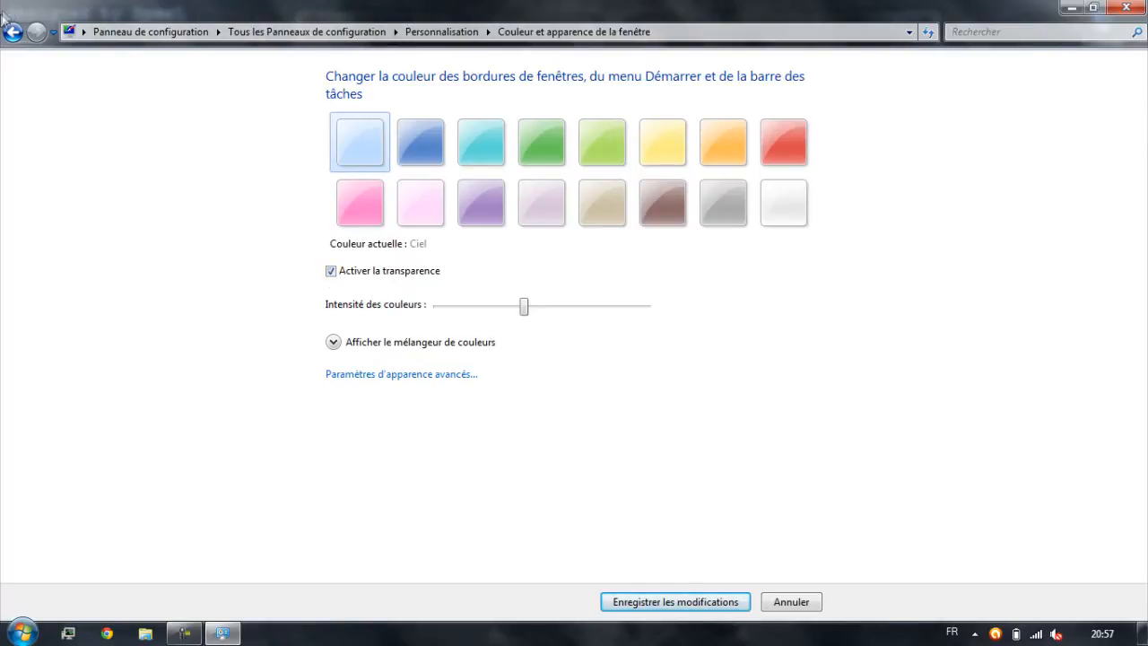
drag(79, 8, 302, 0)
click(331, 271)
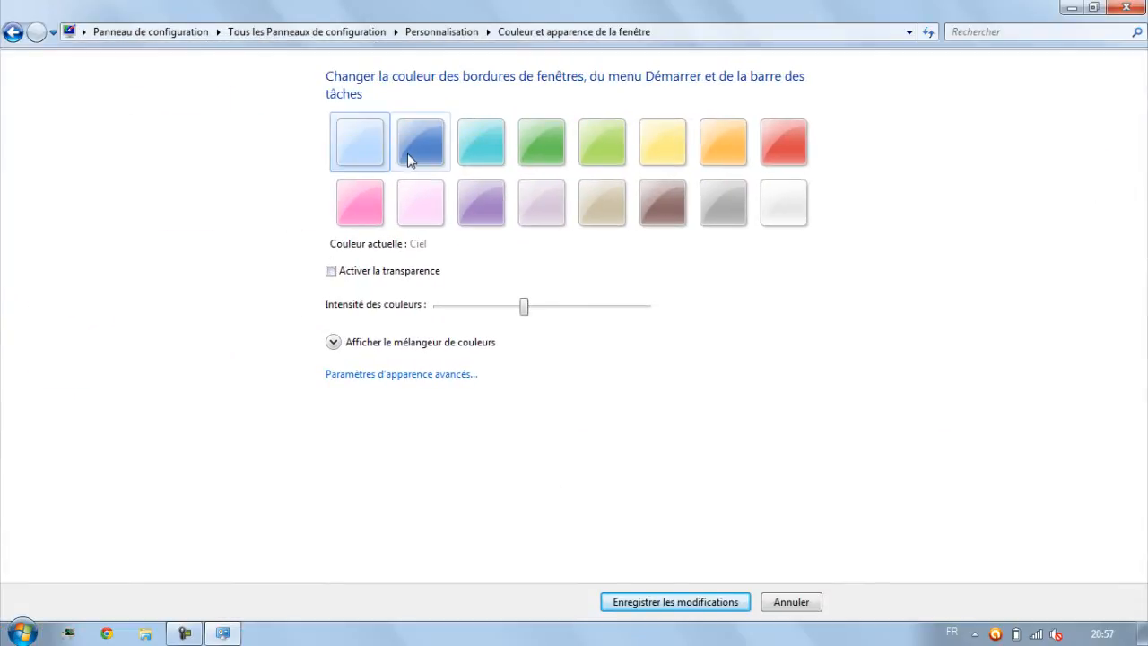
Step: Try out several window colours, including Crépuscule, Soleil and Givre, and briefly expand the colour mixer
click(423, 148)
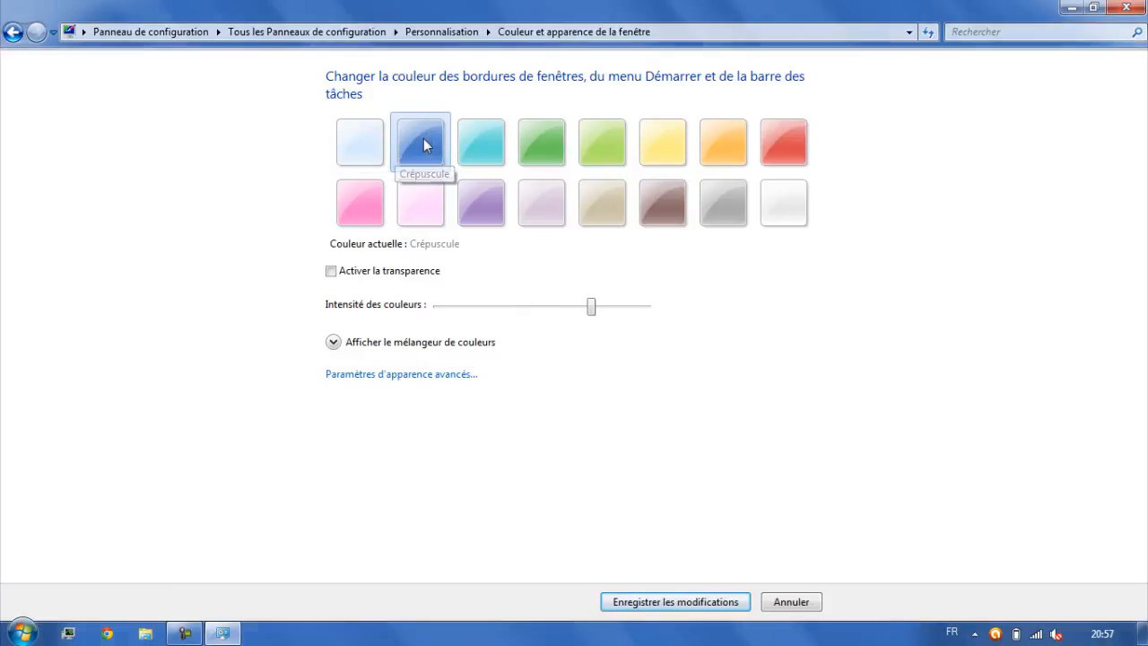
click(485, 141)
click(530, 142)
click(647, 141)
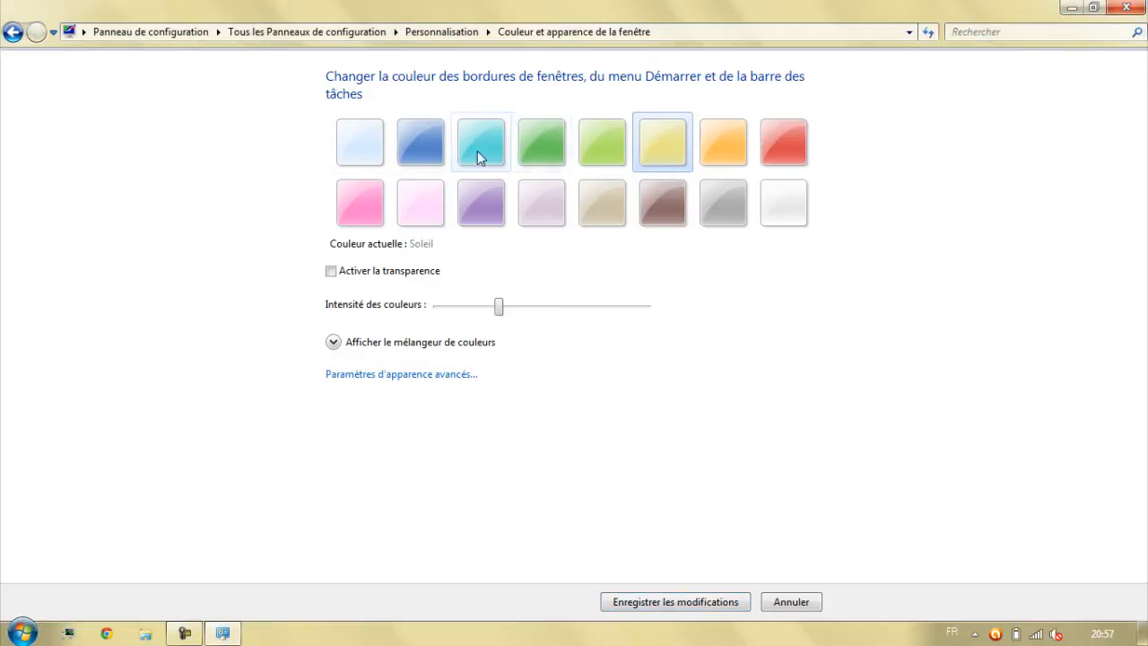
click(402, 147)
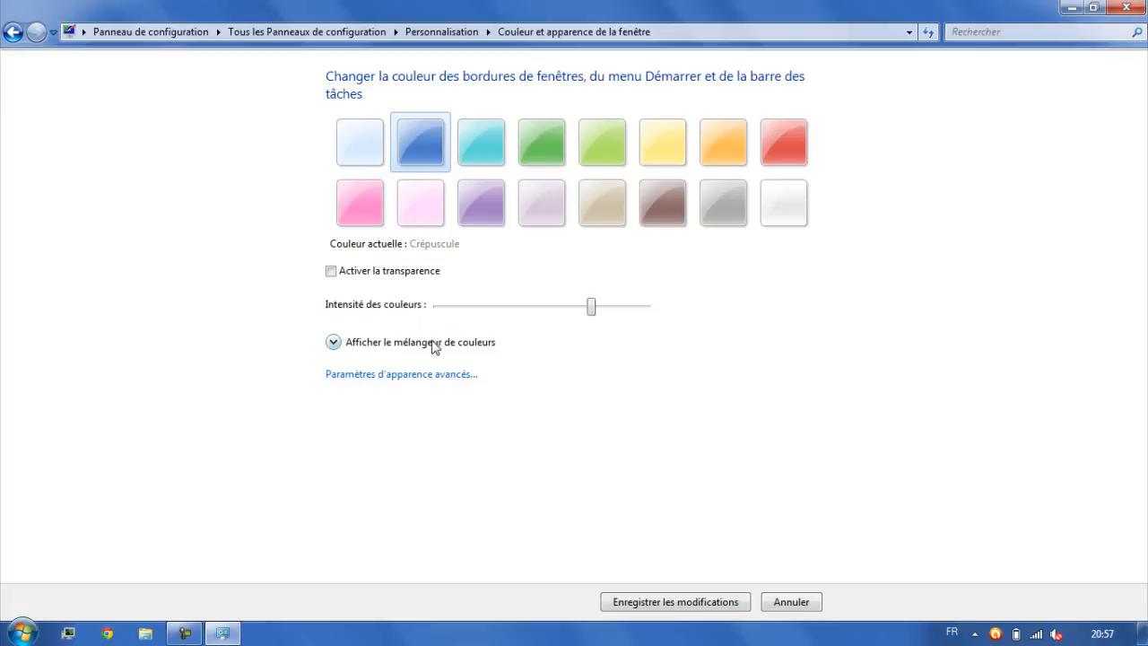
click(349, 346)
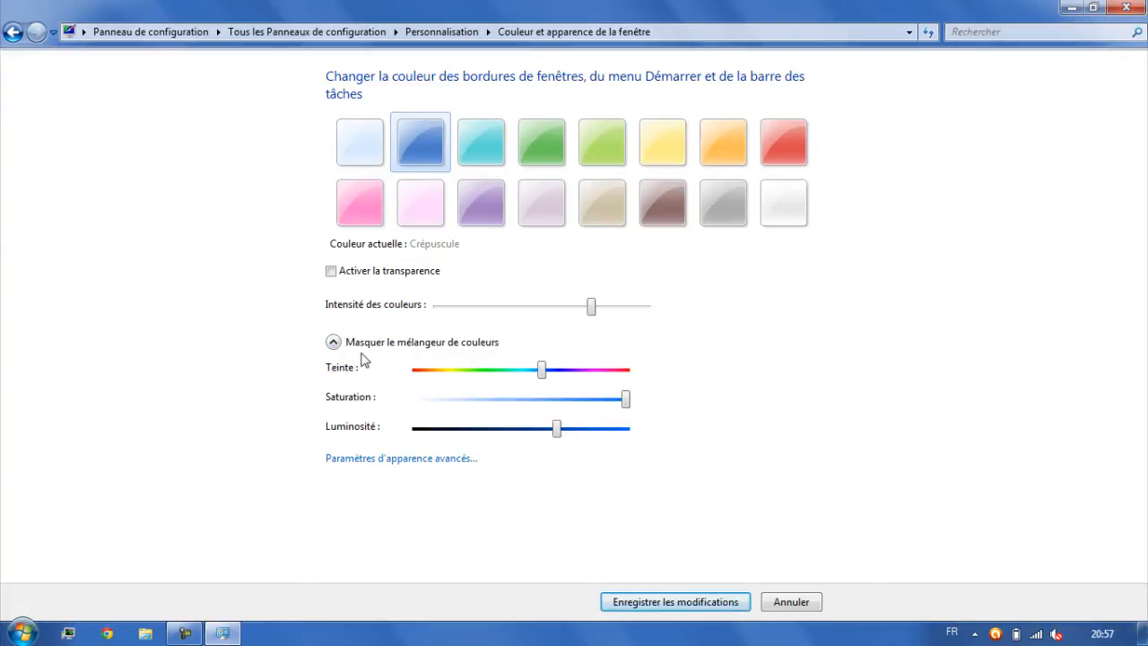
click(349, 346)
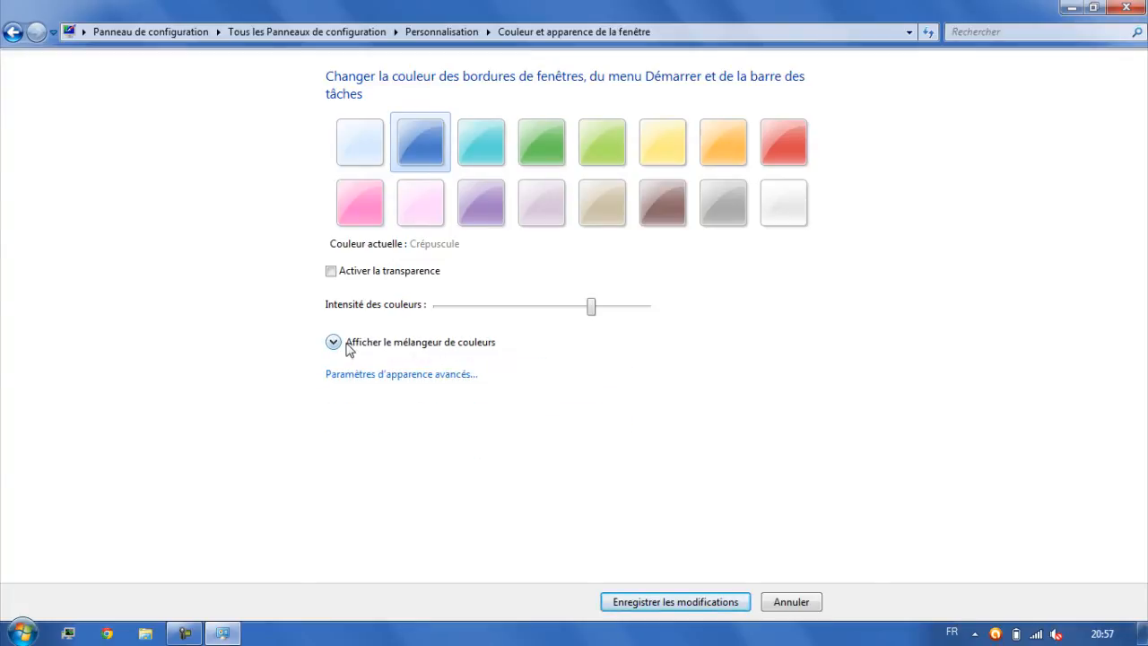
click(669, 212)
click(714, 131)
click(789, 133)
click(784, 201)
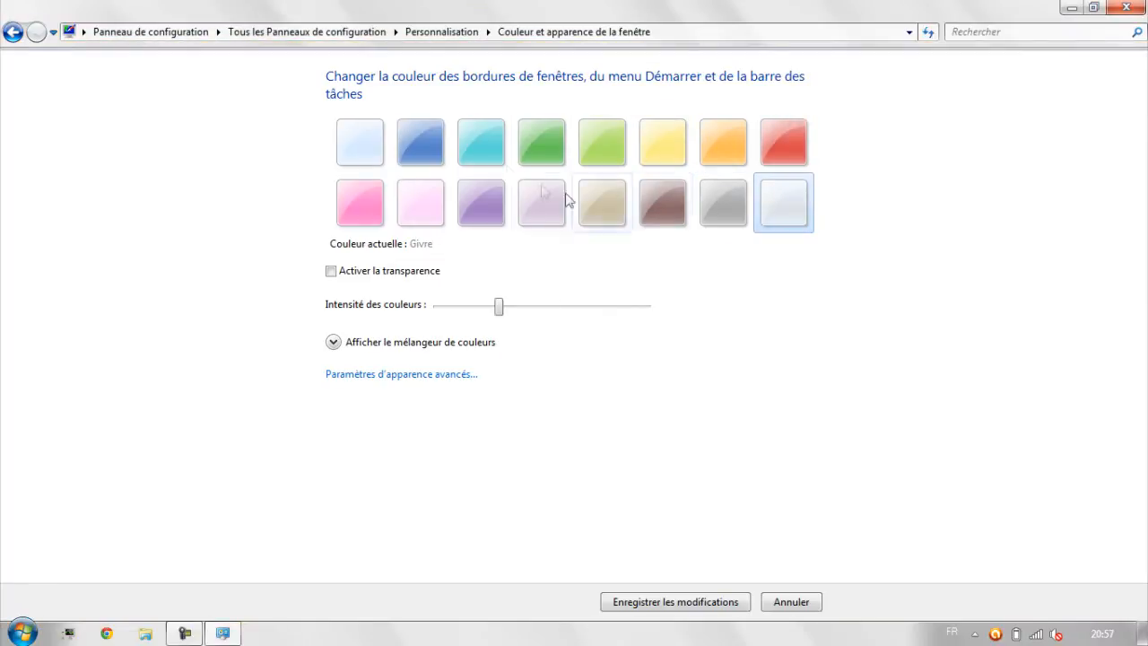
Step: Set the window colour to Crépuscule, save the changes and close the Personnalisation window
click(419, 143)
click(646, 602)
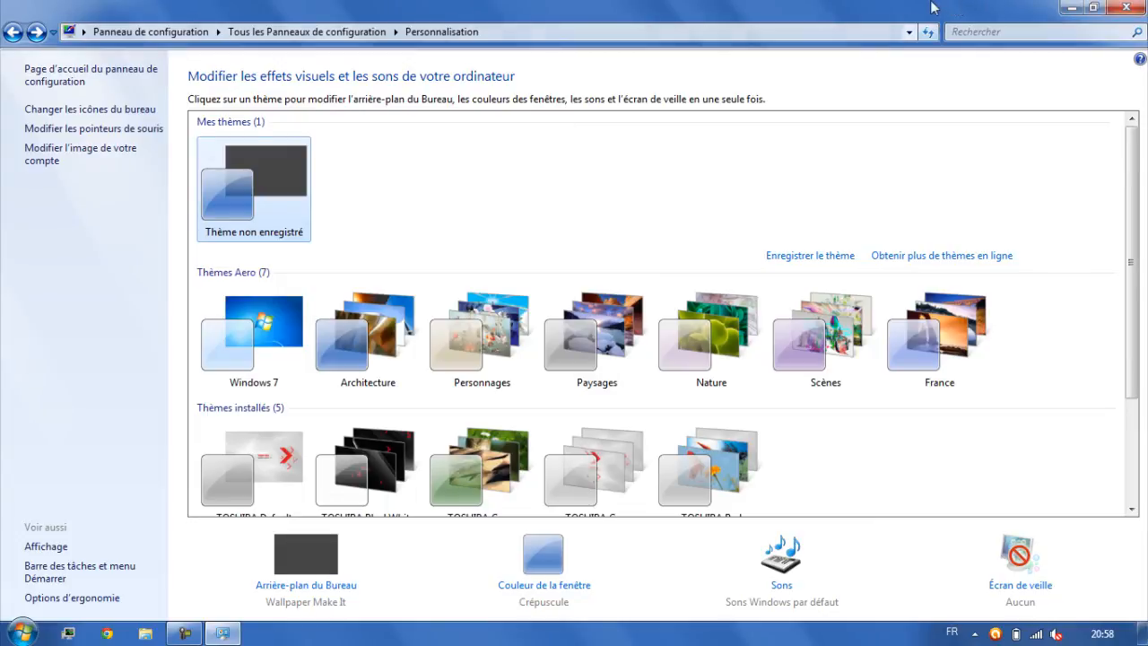
click(1072, 7)
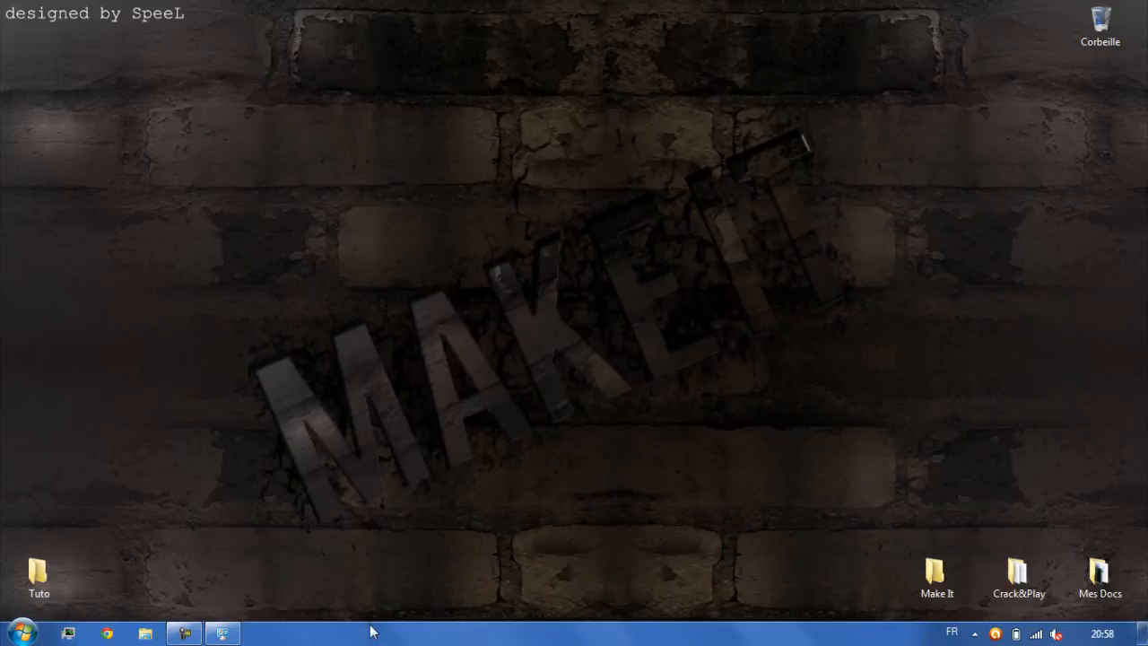
click(223, 633)
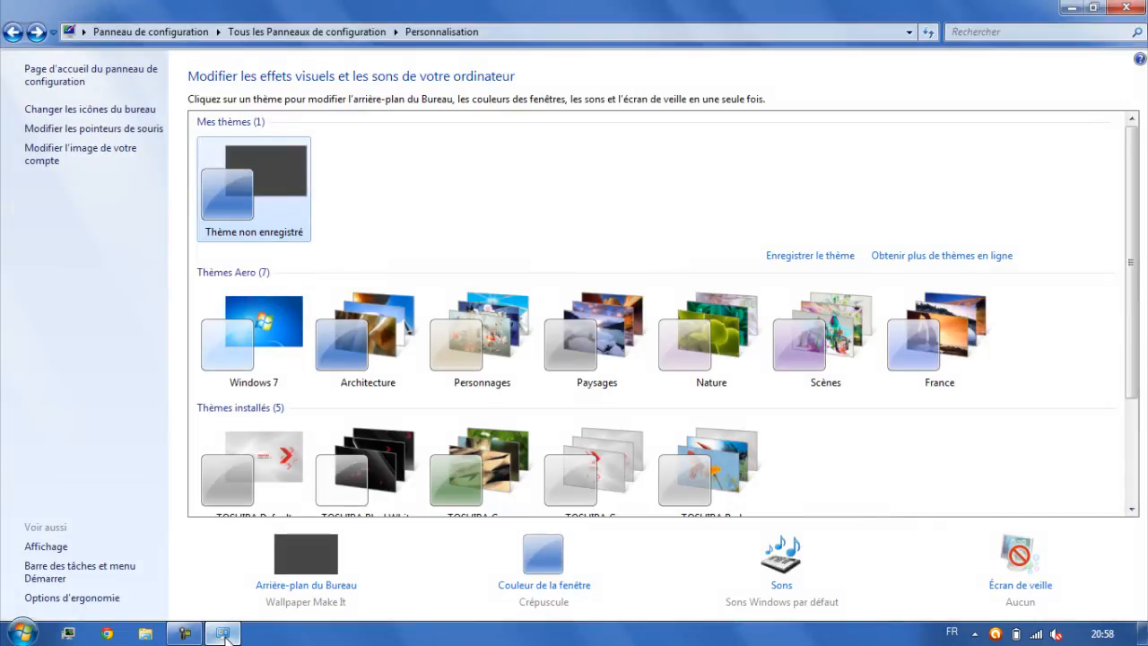
key(alt+F4)
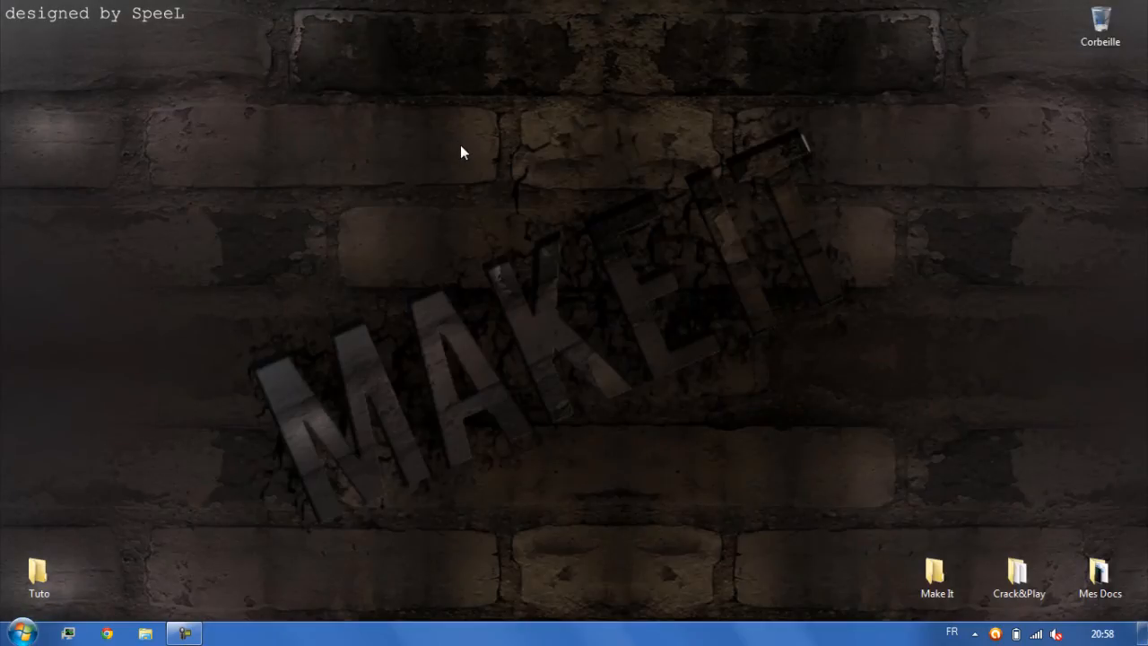
Step: Open the performance options from the advanced system settings in the Control Panel's Système section
click(21, 633)
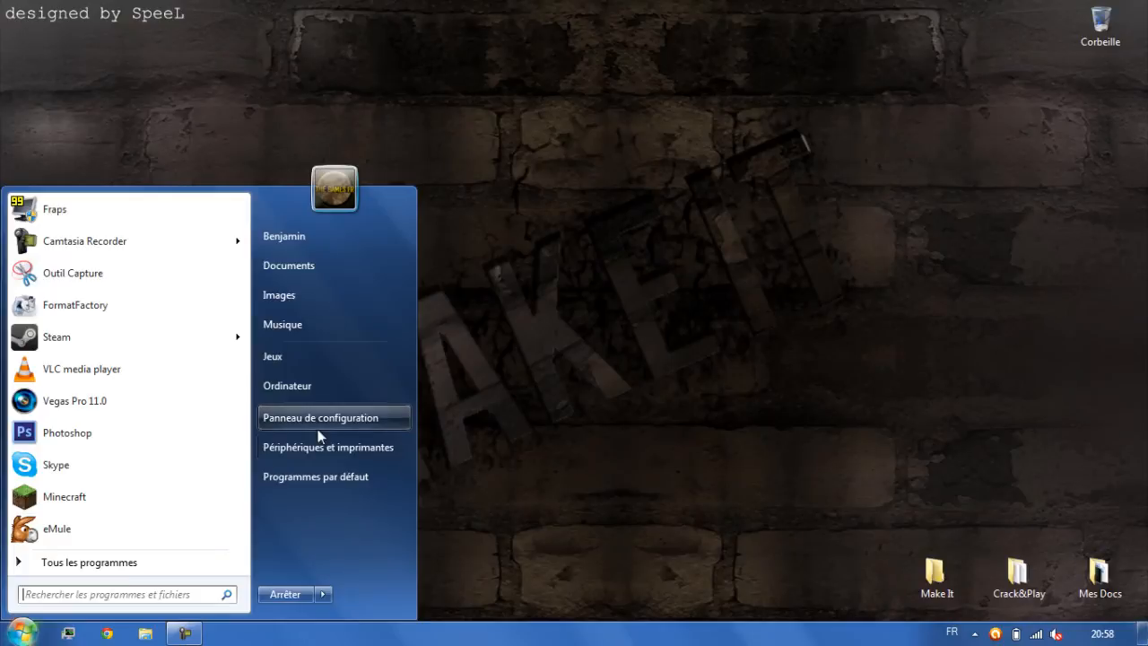
click(329, 417)
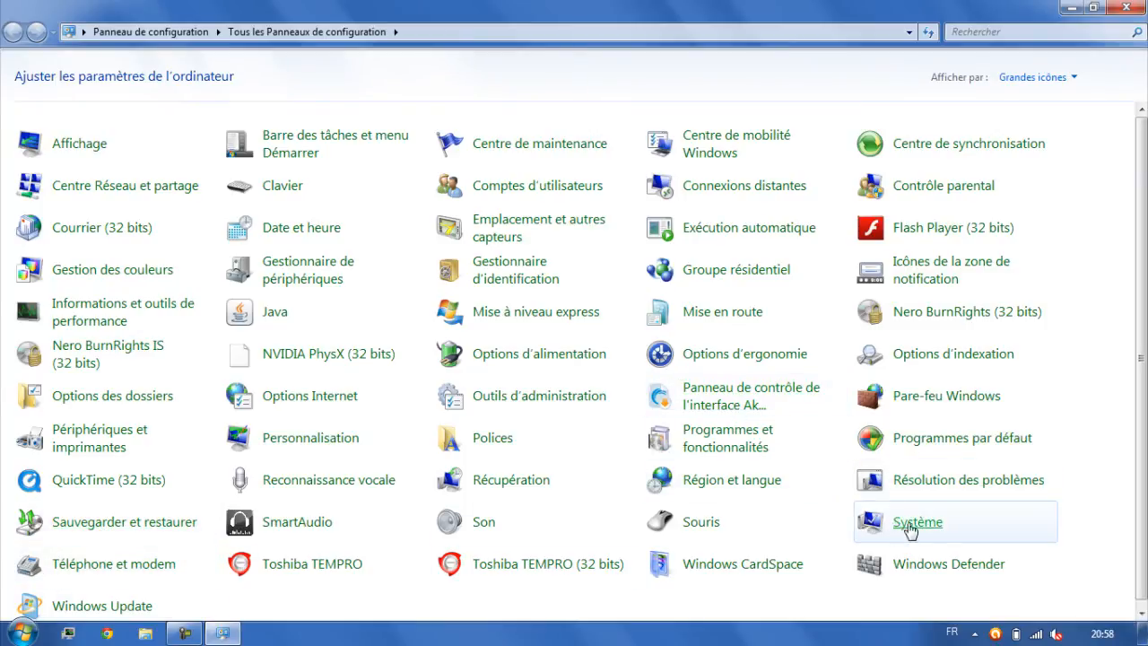
click(912, 532)
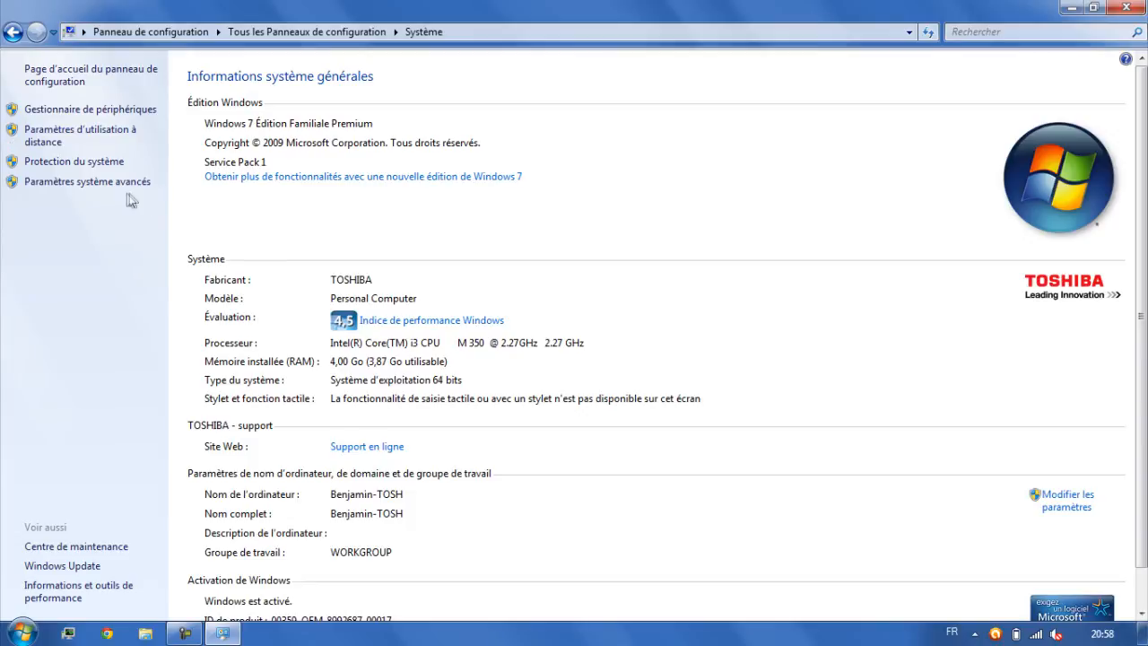
click(71, 185)
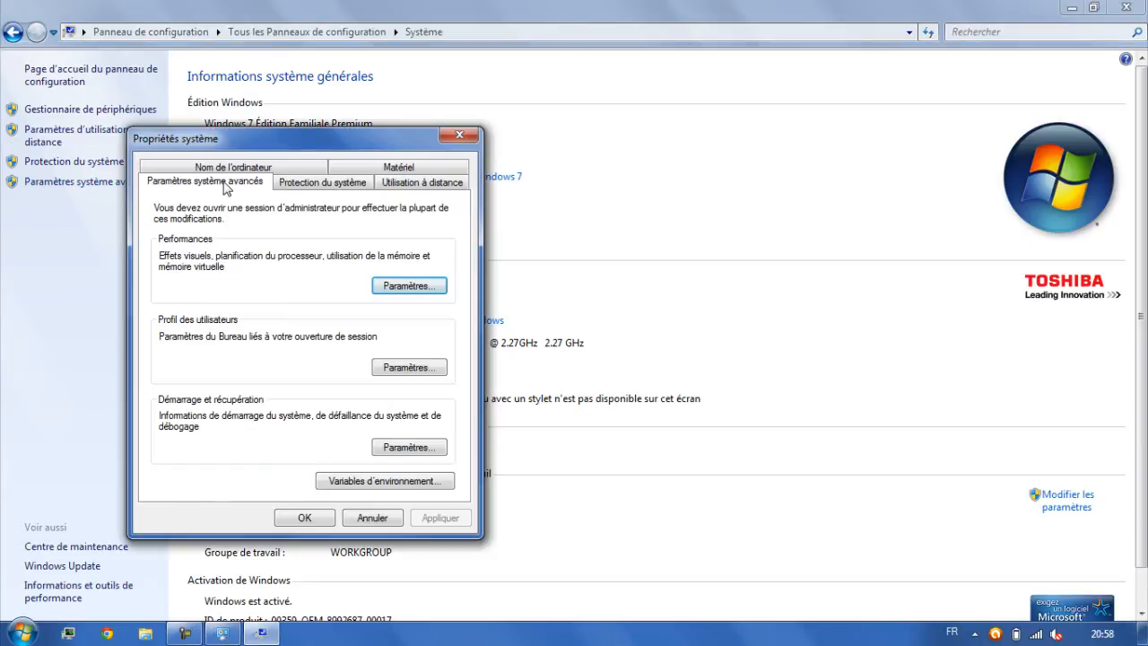
click(387, 287)
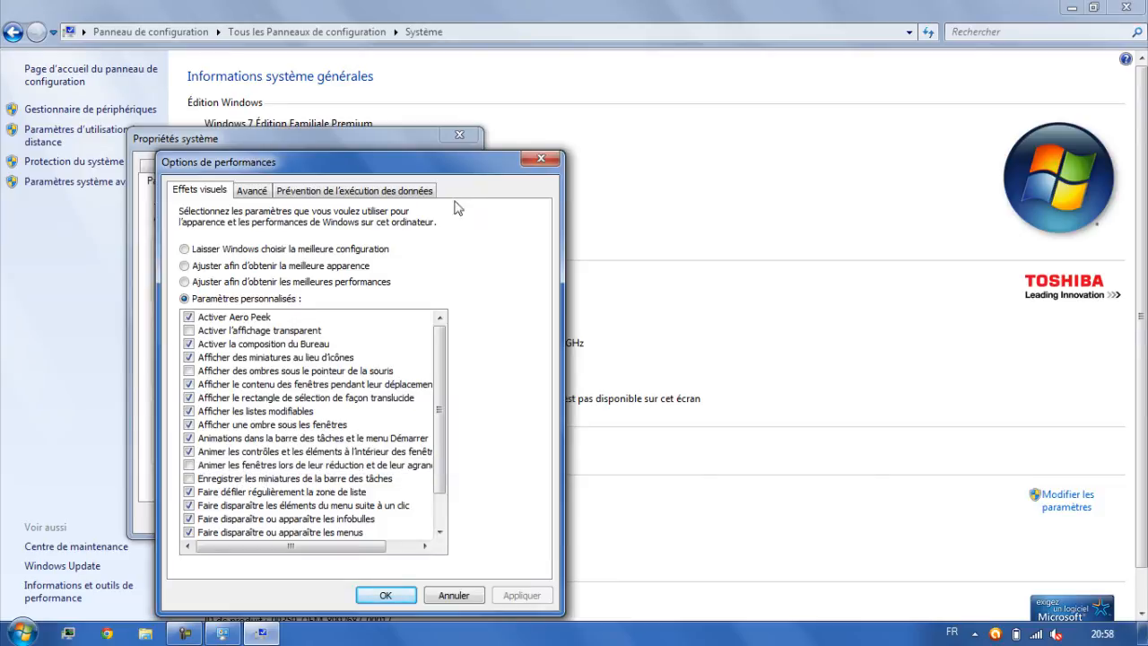
Step: Review the full list of custom visual effects, accept it unchanged, and close the system properties and Système window
drag(473, 175, 476, 122)
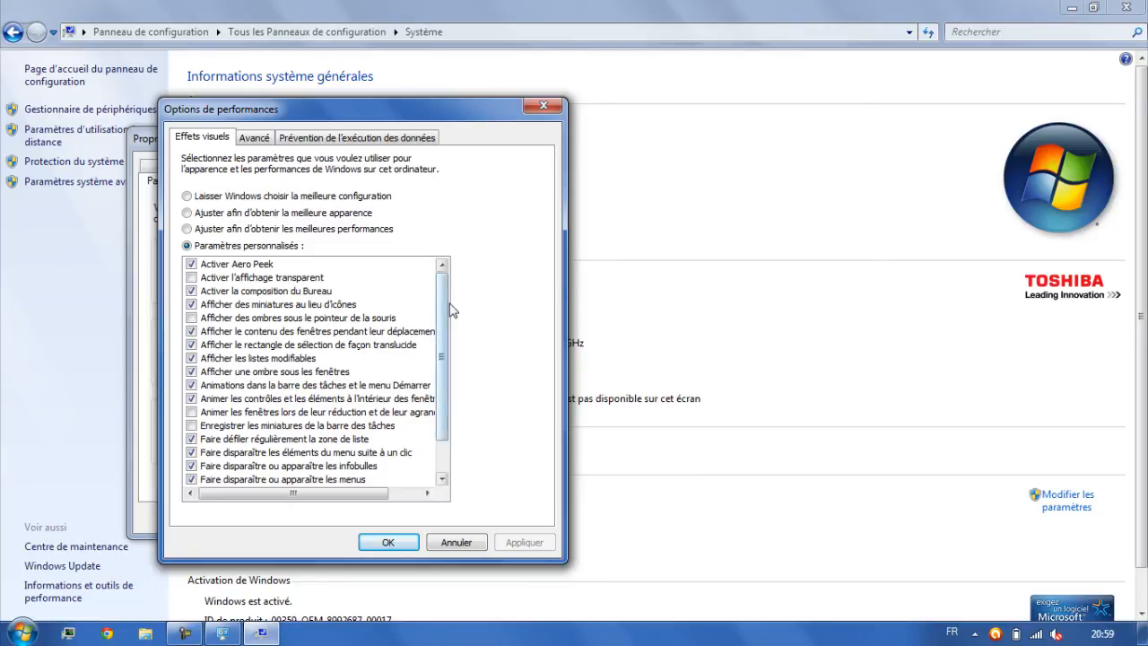
scroll(452, 310, down, 1)
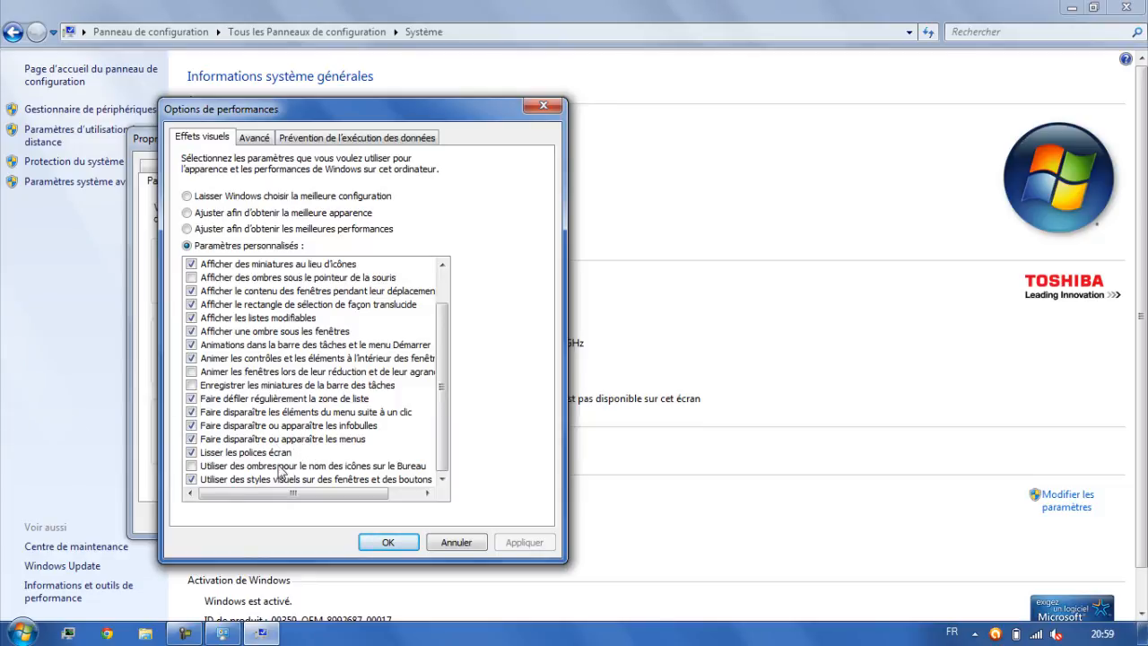
click(385, 543)
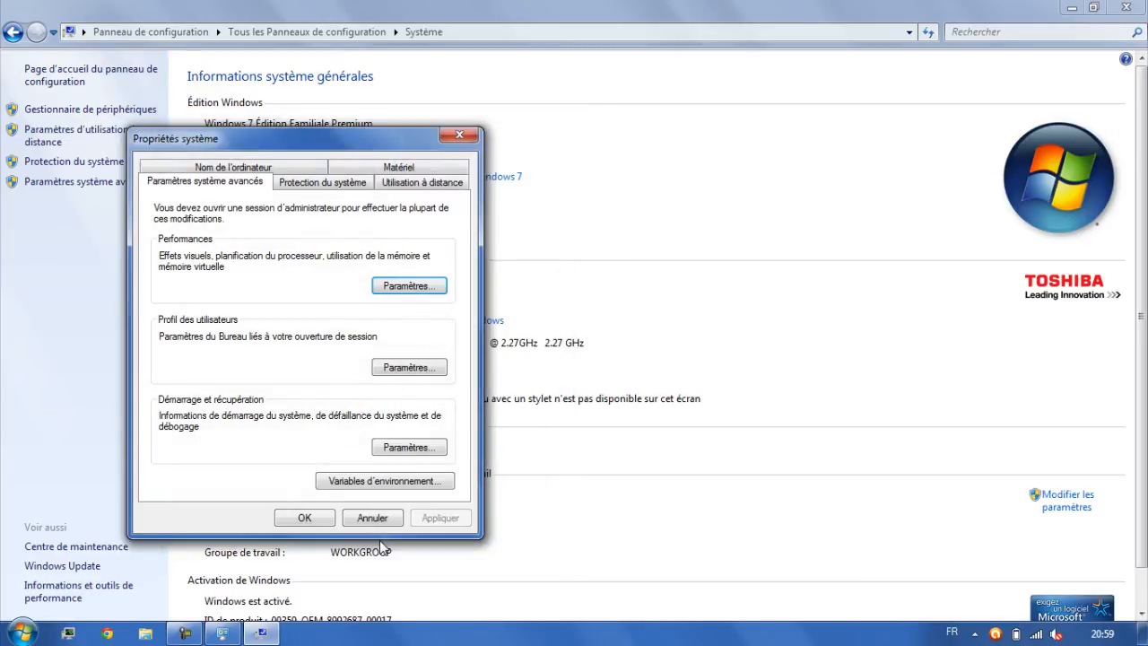
click(454, 139)
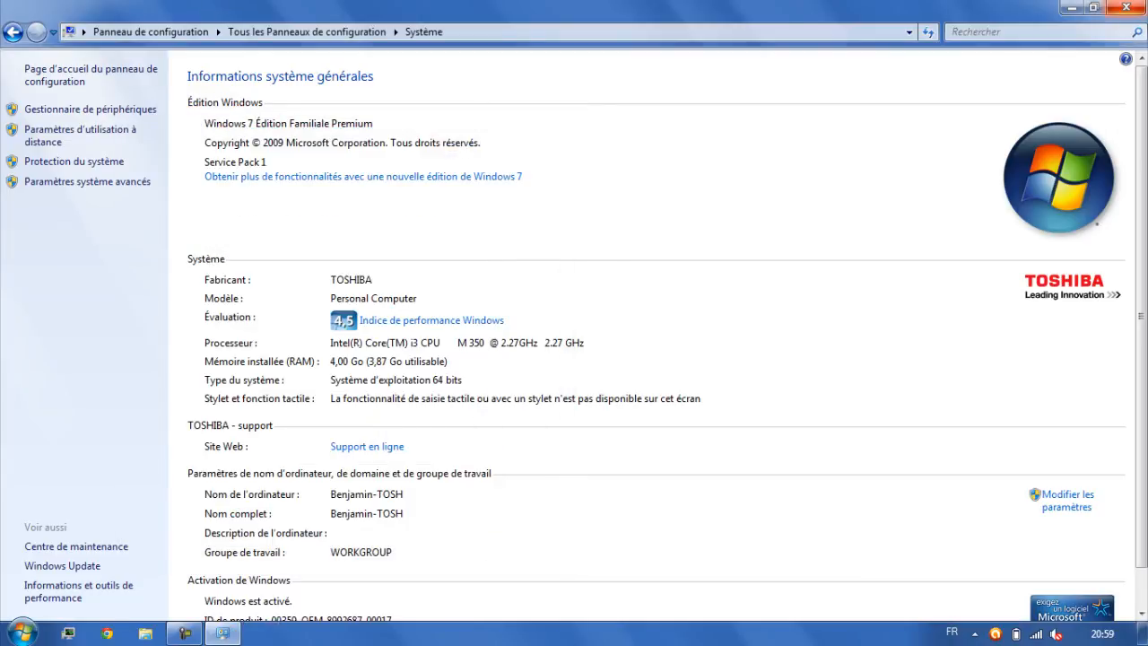
click(1126, 8)
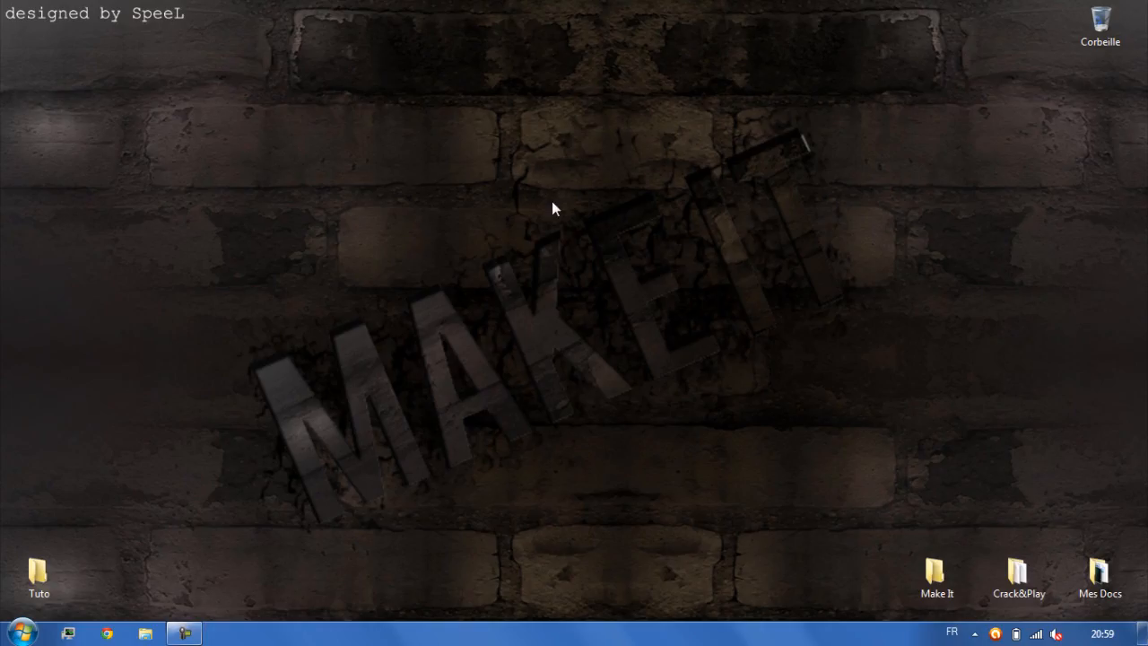